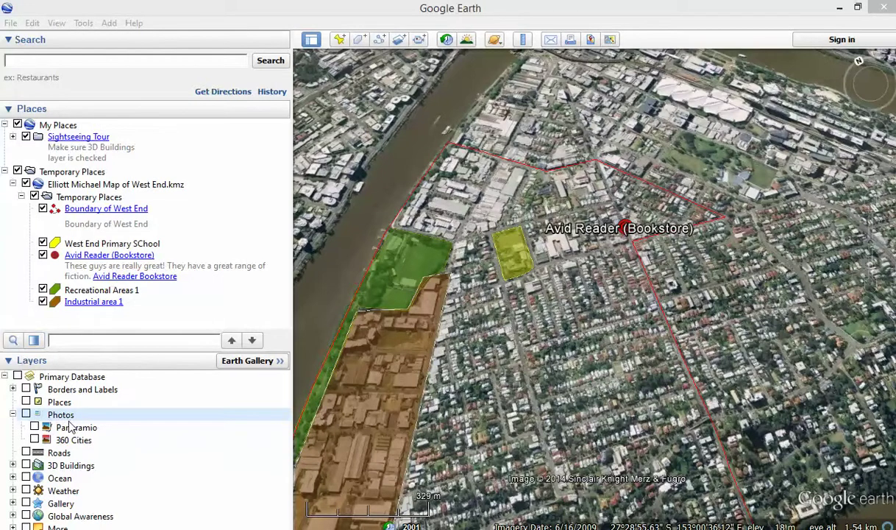
Turn on the Photos layer, widen the 3D view, and centre the map on Avid Reader's area.
click(26, 415)
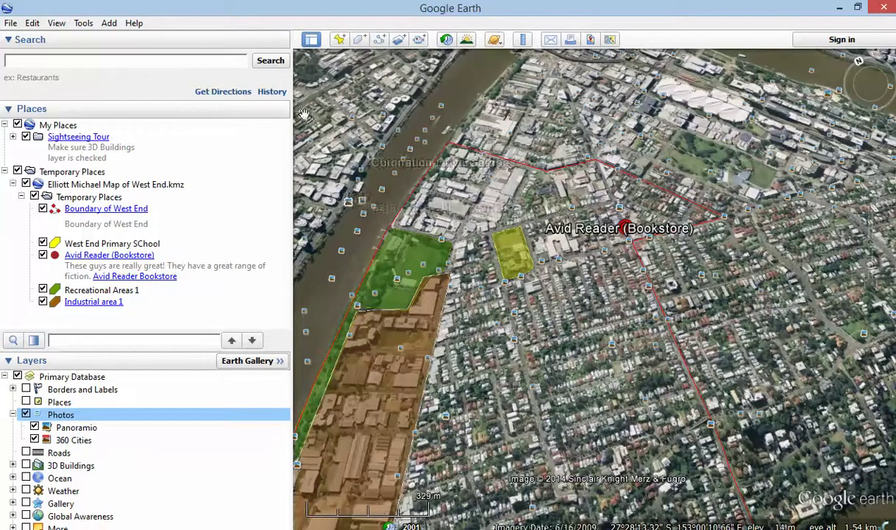
drag(289, 162, 149, 162)
drag(398, 328, 525, 284)
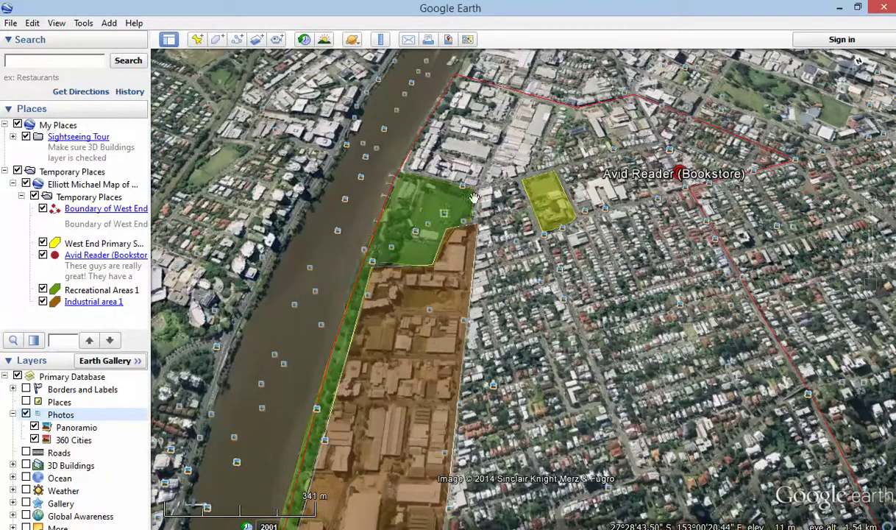
drag(581, 186, 502, 184)
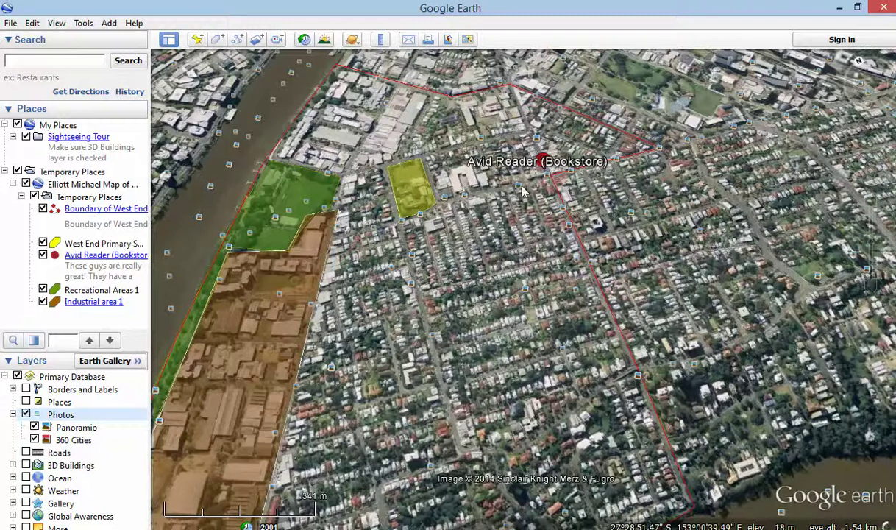
click(518, 188)
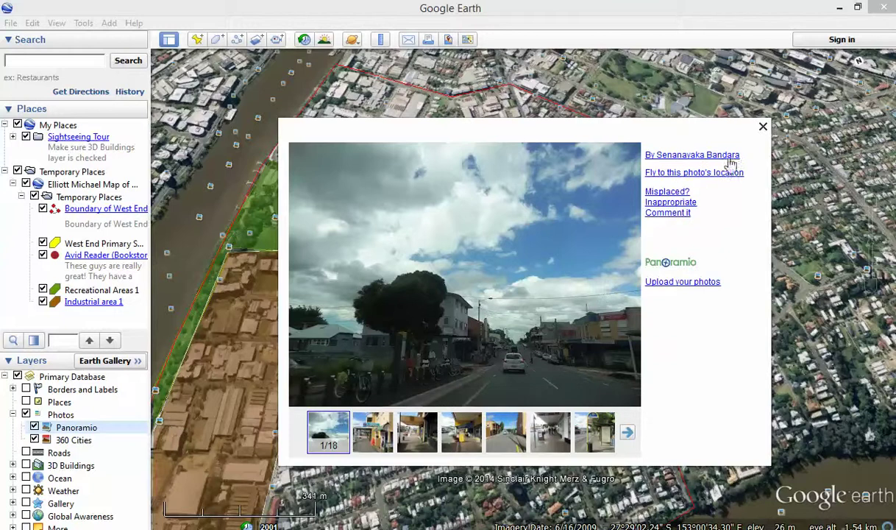
Browse Panoramio photos 2 through 7 near Avid Reader, then advance to the next batch.
click(374, 434)
click(417, 438)
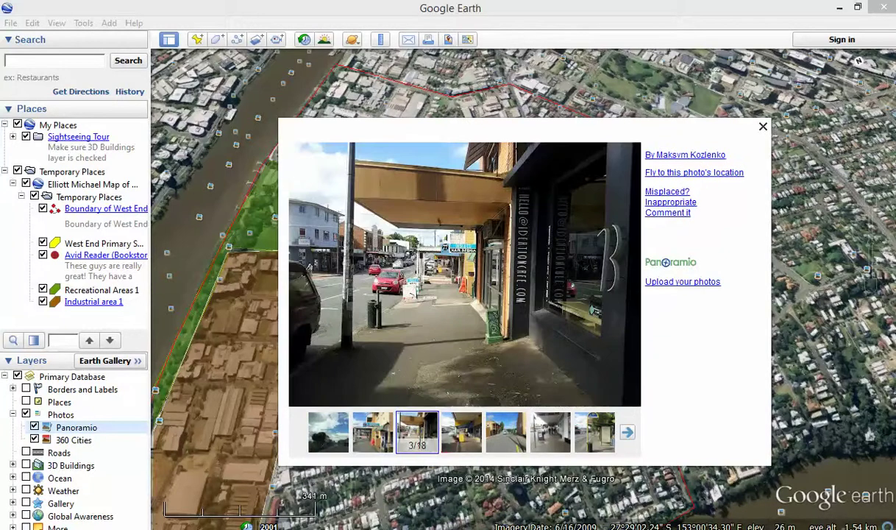
click(460, 438)
click(508, 442)
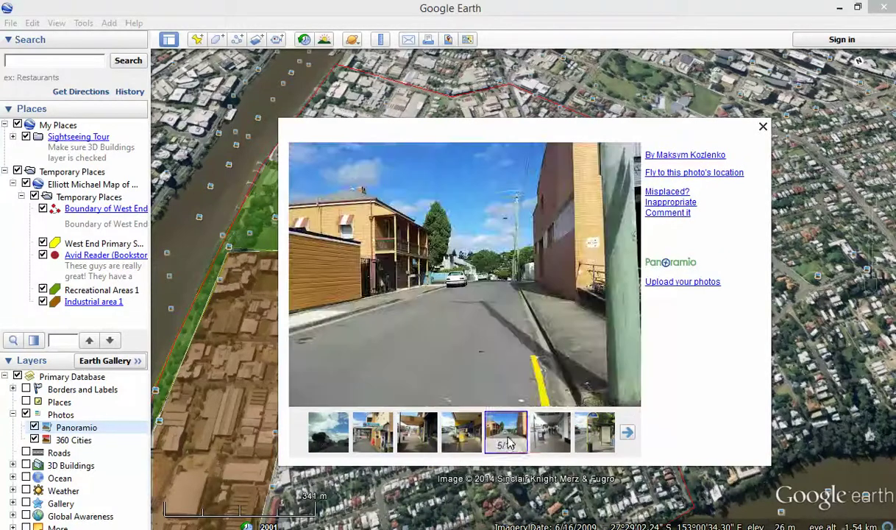
click(551, 436)
click(588, 438)
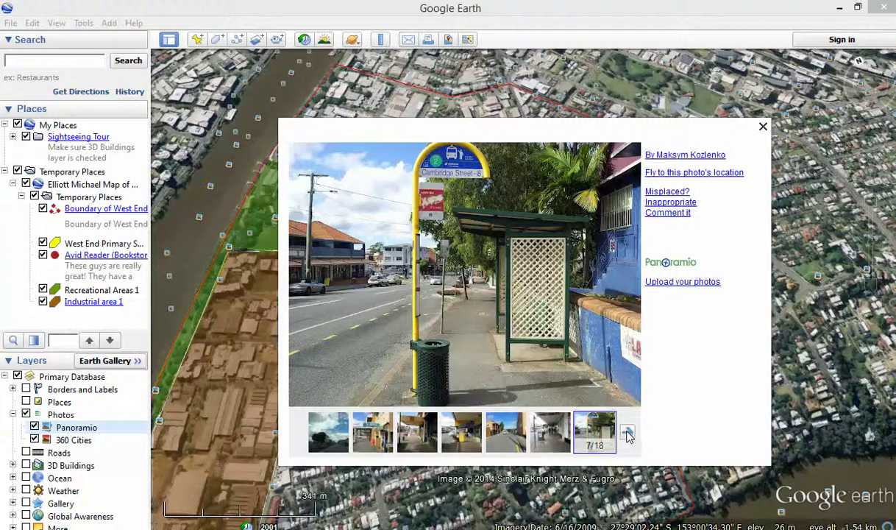
click(627, 432)
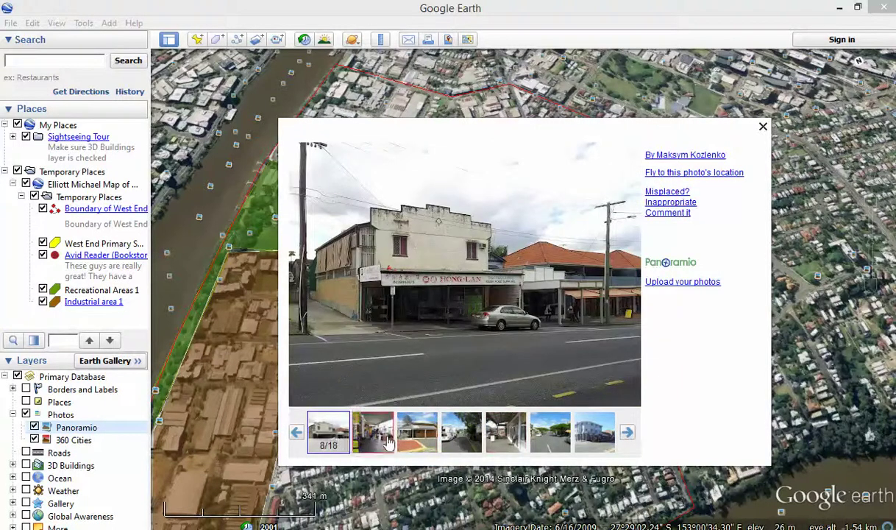
Browse photos 9 through 14, return to the Hong-Lan shop photo 8/18, and close the popup.
click(373, 433)
click(417, 434)
click(463, 437)
click(507, 434)
click(549, 435)
click(590, 439)
click(322, 438)
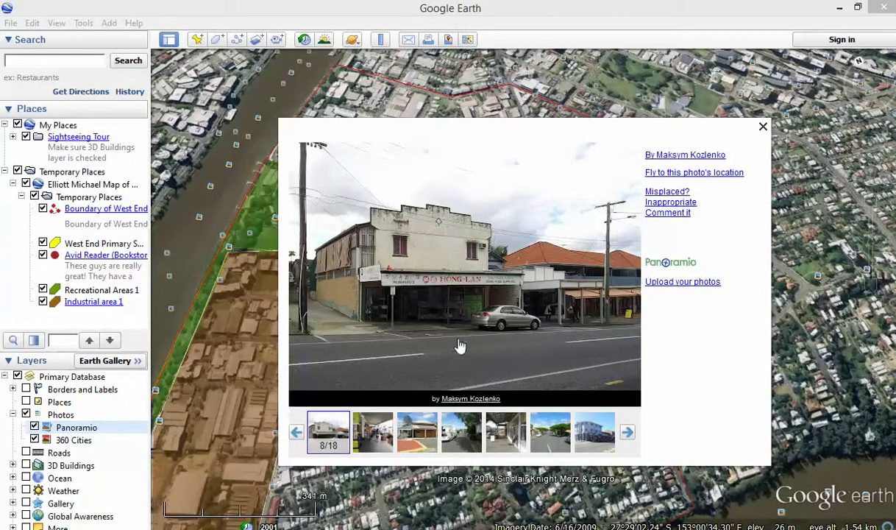
key(Escape)
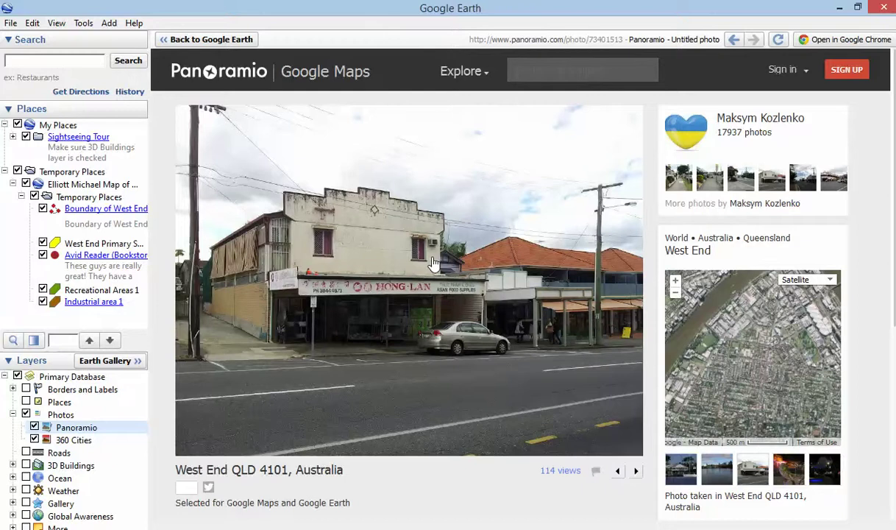
Open the Hong-Lan photo's full-size image in Chrome via Open Image.
right_click(397, 237)
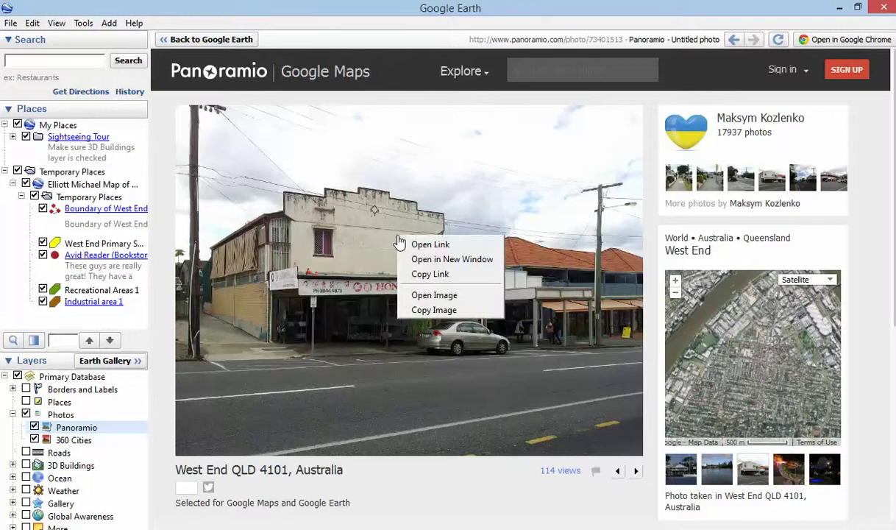
click(441, 295)
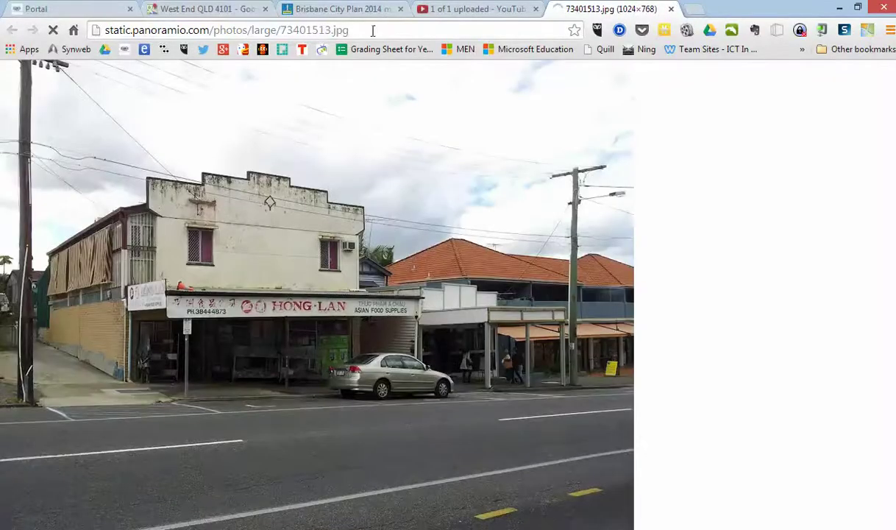
Copy the full-size image's URL, close its Chrome tab, and switch back to Google Earth.
drag(367, 30, 100, 33)
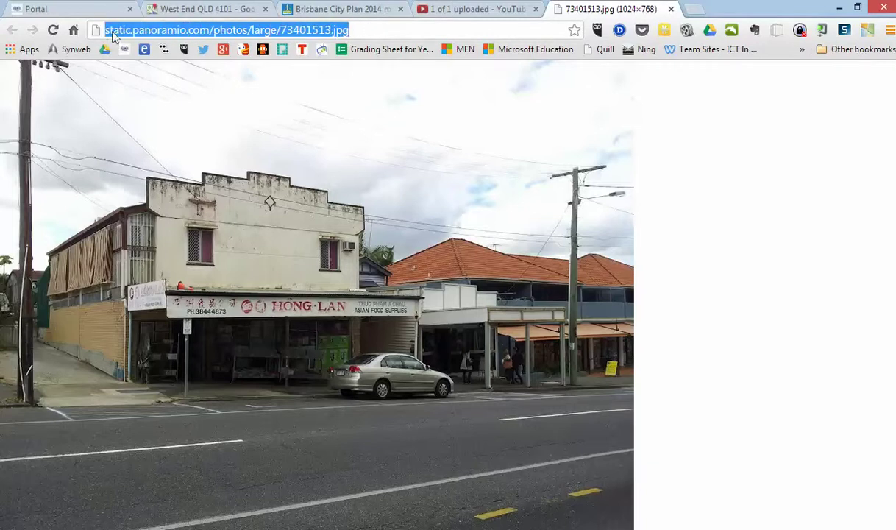
right_click(119, 35)
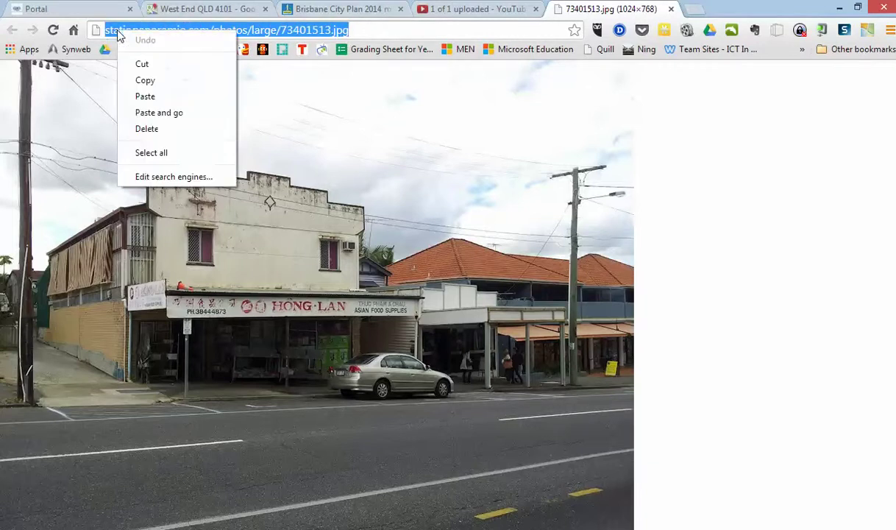
click(158, 87)
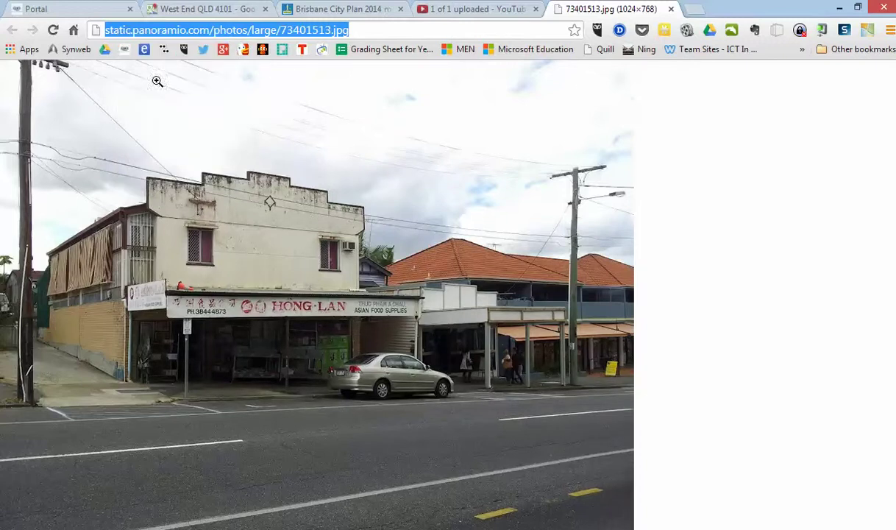
click(671, 9)
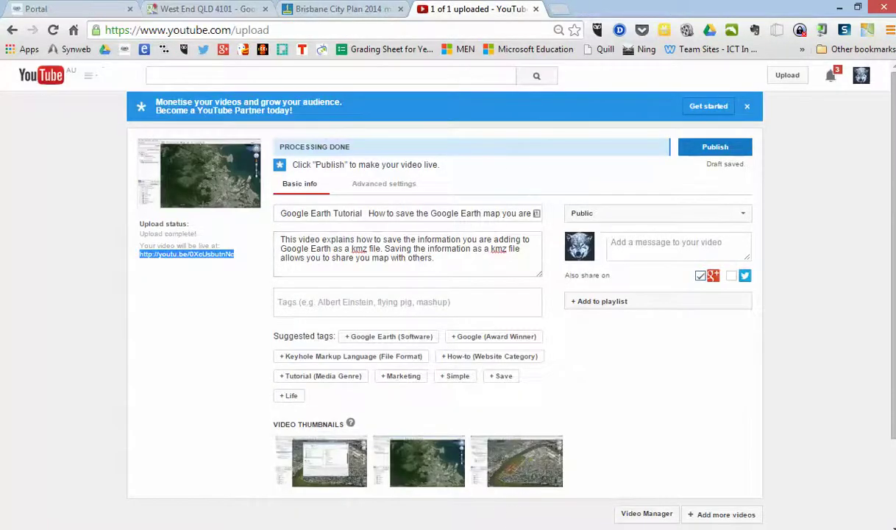
key(alt+Tab)
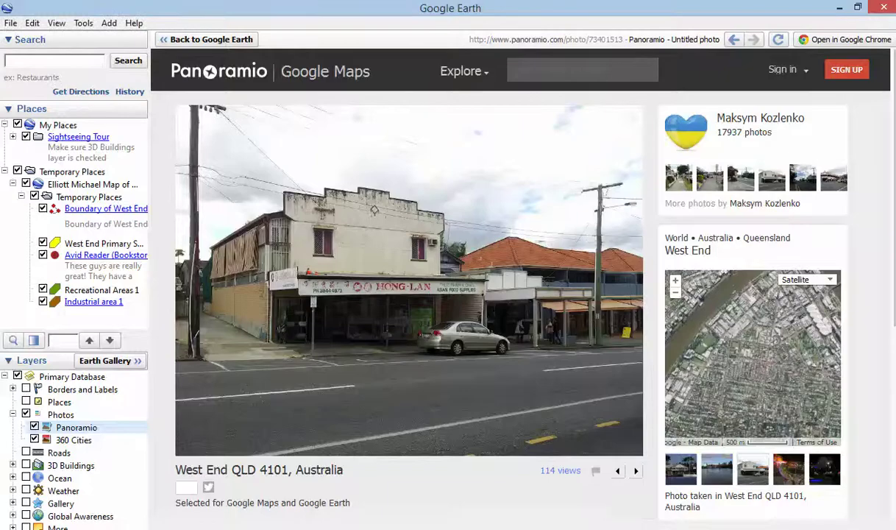
Return to the map, turn off the Photos layer, and place a new placemark beside Avid Reader.
click(217, 42)
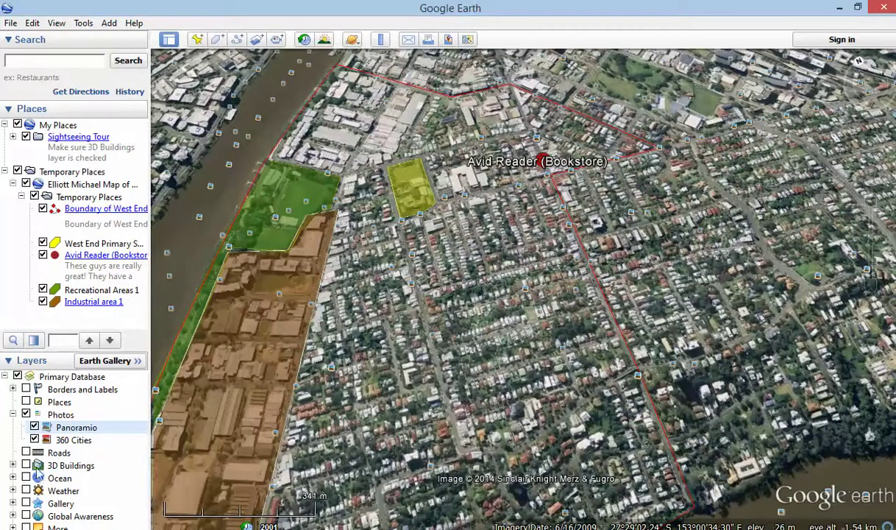
click(25, 414)
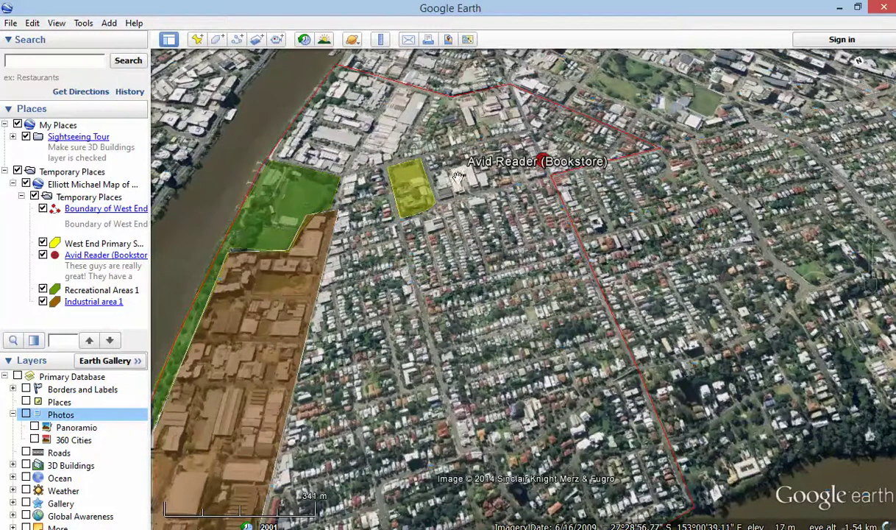
click(197, 39)
drag(525, 283, 502, 193)
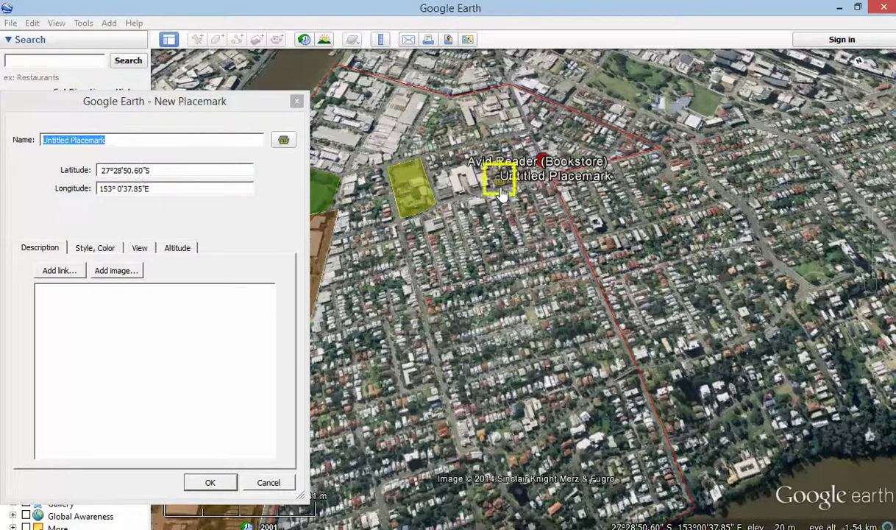
Choose a placemark icon, name it Hong Lan, and describe it as 'Fantastic Asian Grocer - one of many in West End.'.
click(284, 140)
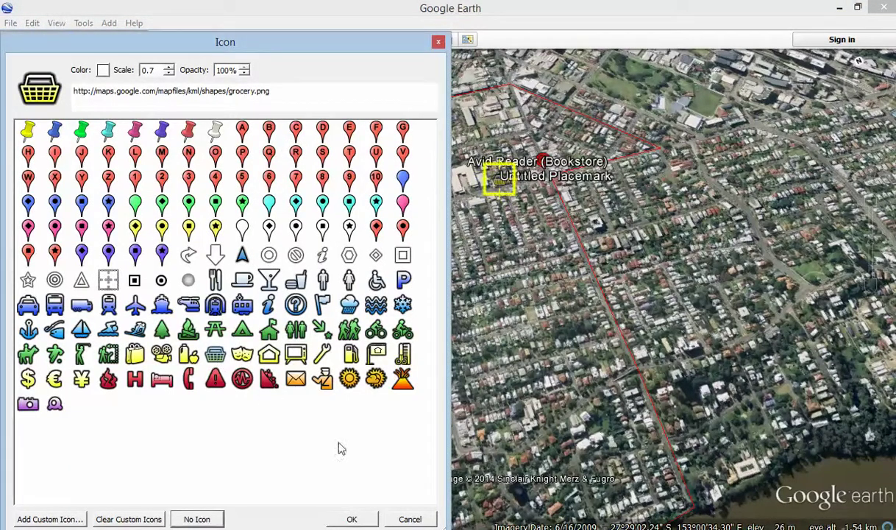
click(361, 519)
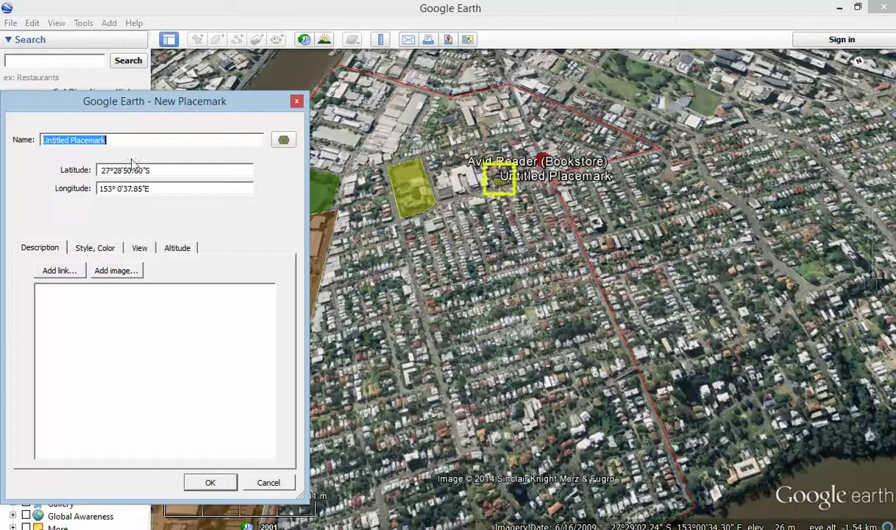
text(Homng Lan)
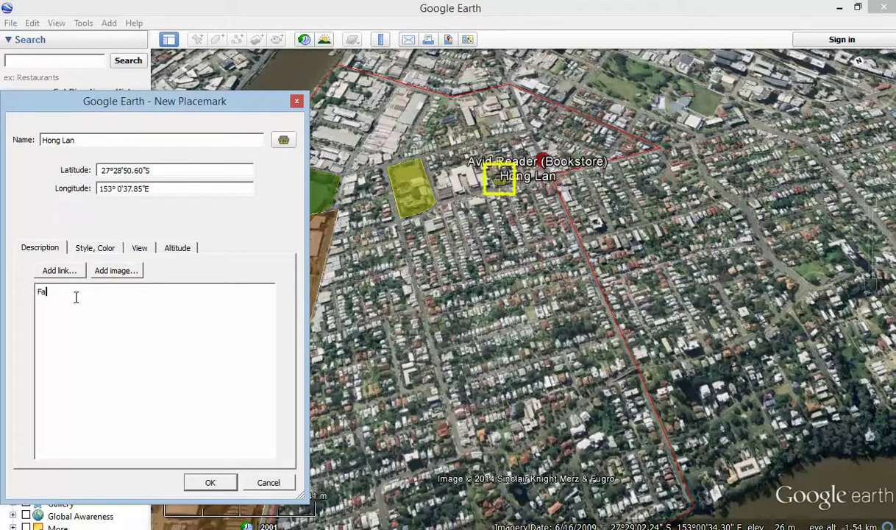
text(tic Asian Grocer - one of many in )
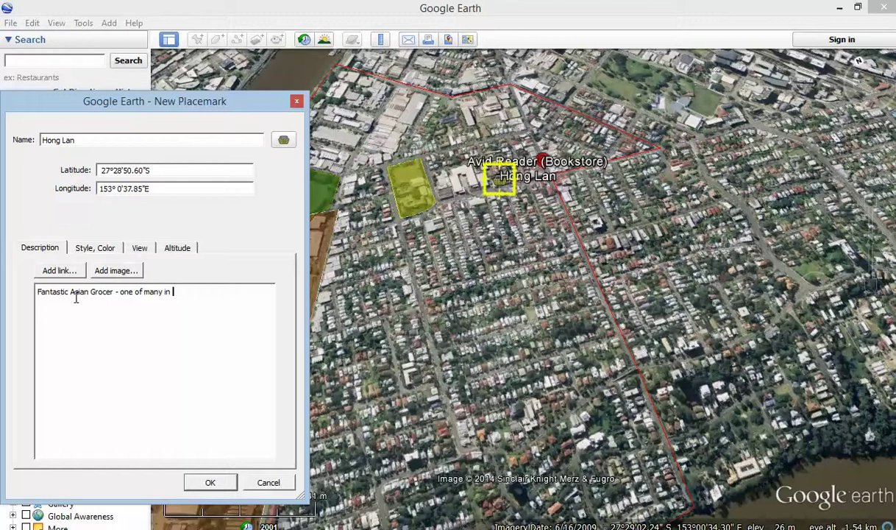
text(West End.)
key(Return)
Insert the pasted Panoramio .jpg URL as an image in the description.
click(119, 270)
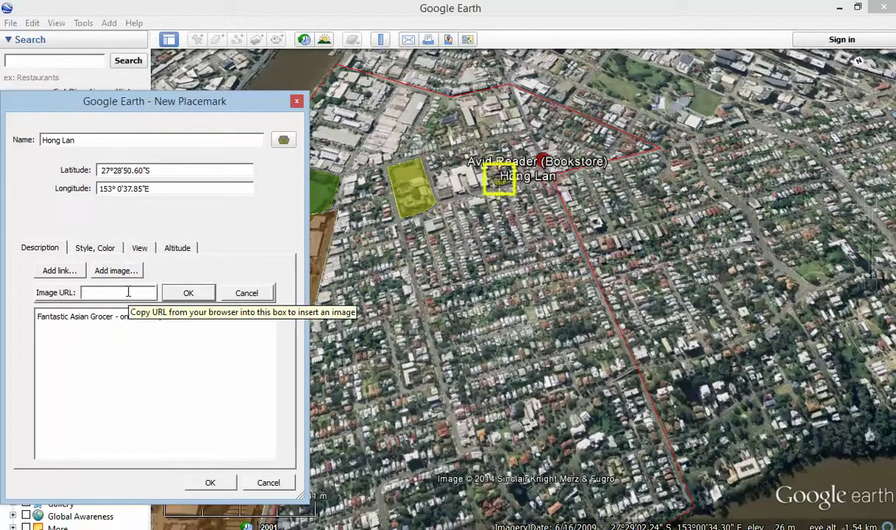
key(ctrl+v)
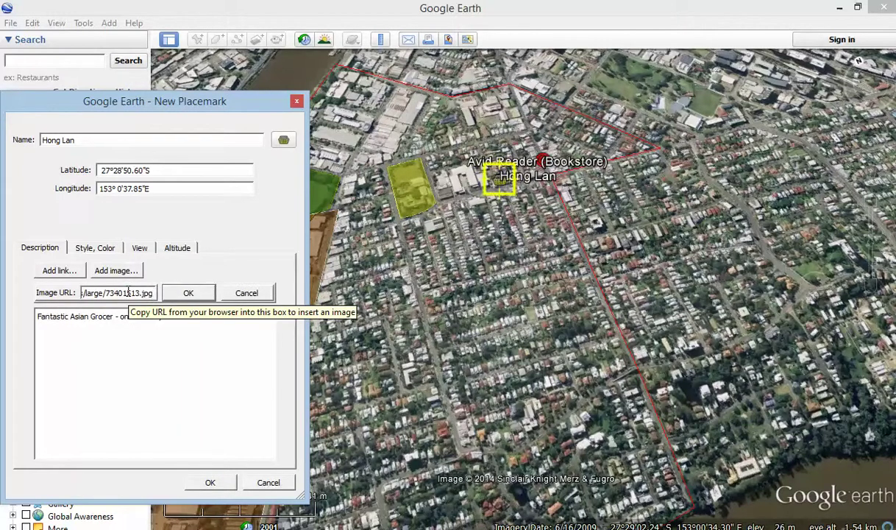
key(BackSpace)
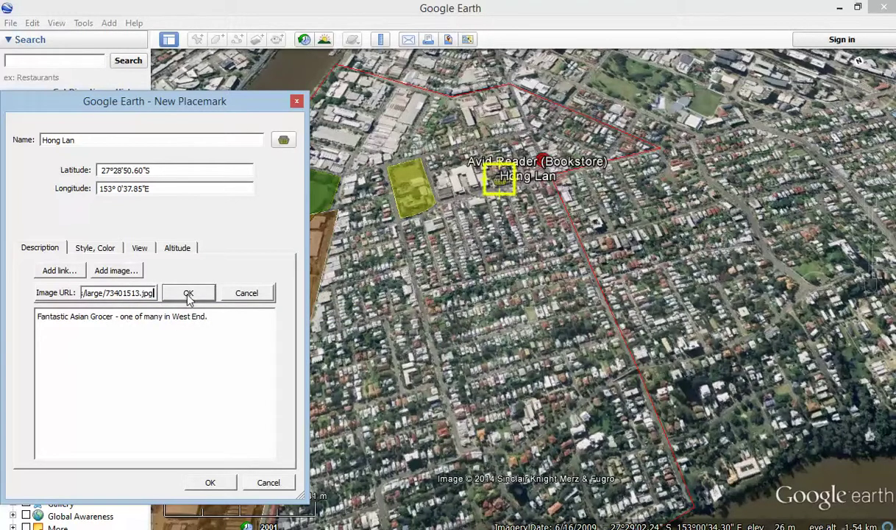
click(188, 293)
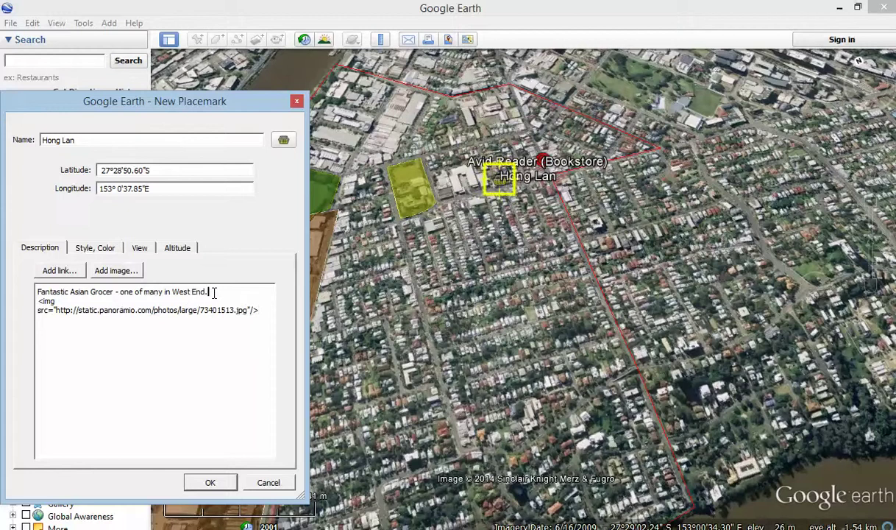
Add the credit line 'Photo by Maksym Kozlenko.', remove extra blank lines, and save the placemark.
key(Return)
key(Return)
key(Return)
key(Return)
key(Return)
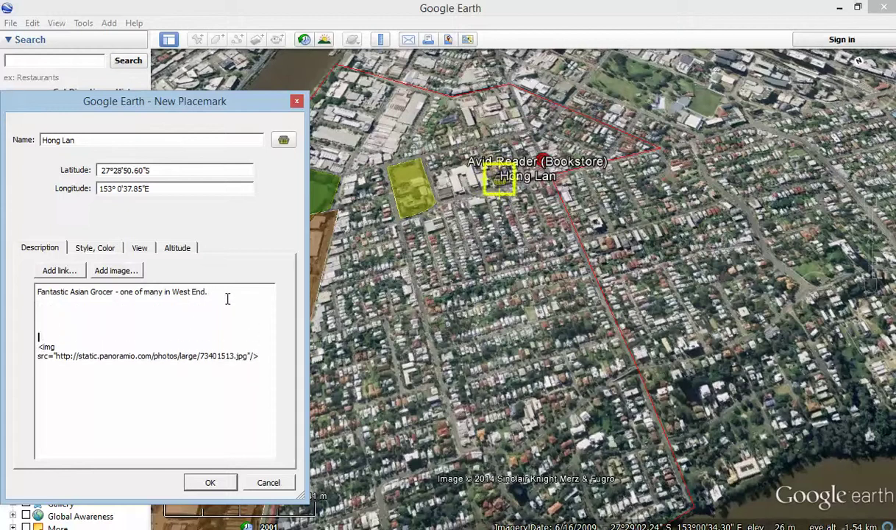
click(80, 301)
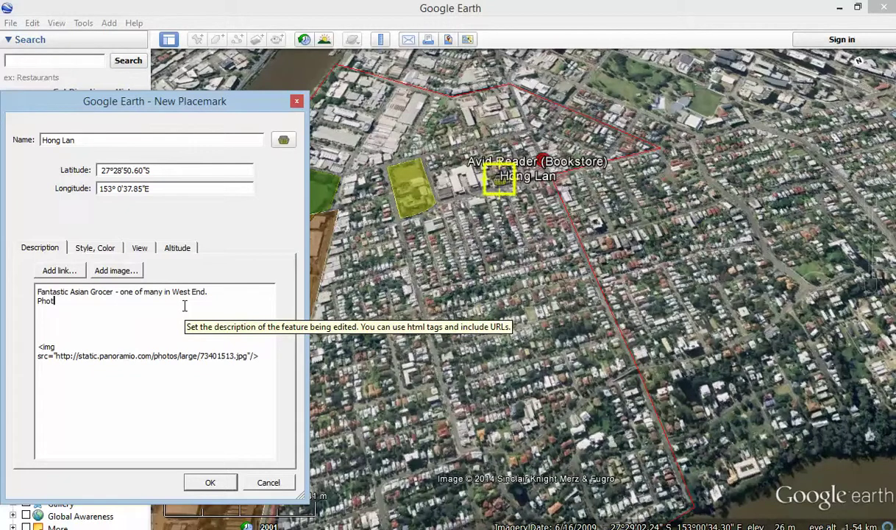
text(Photoby Maksym Kozlenko.)
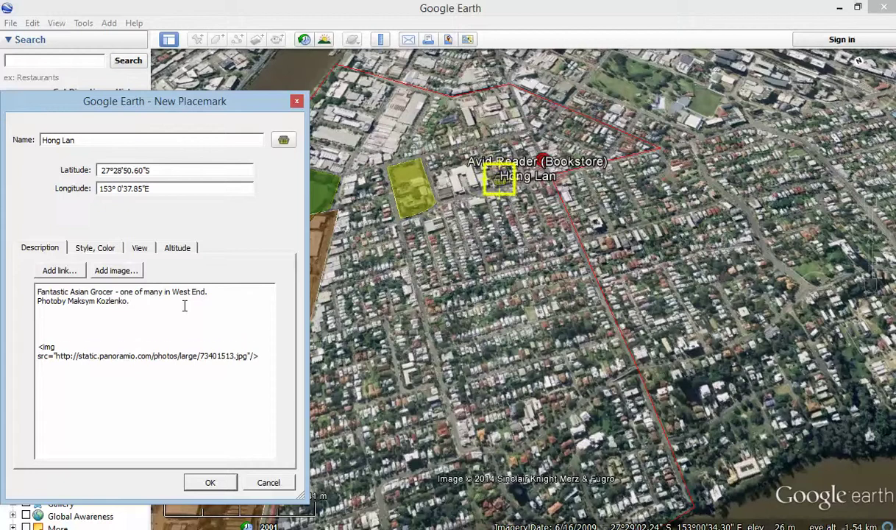
key(Delete)
key(Delete)
key(Delete)
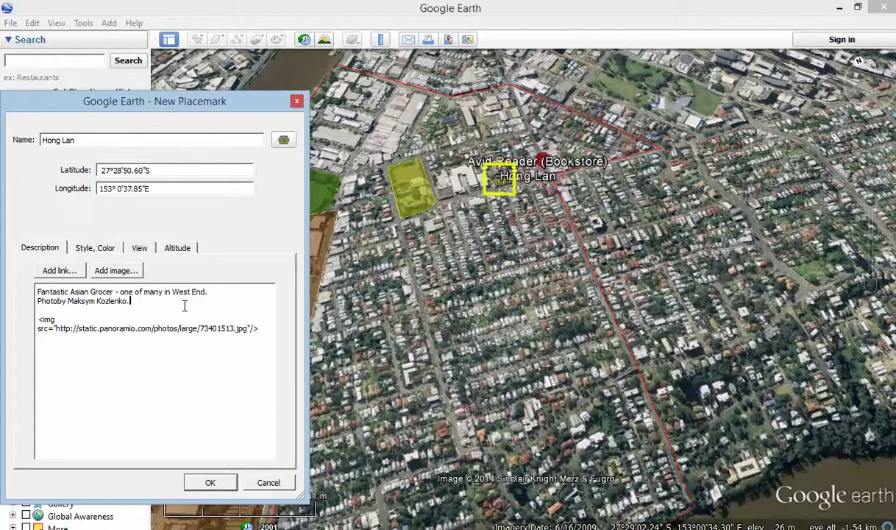
click(209, 483)
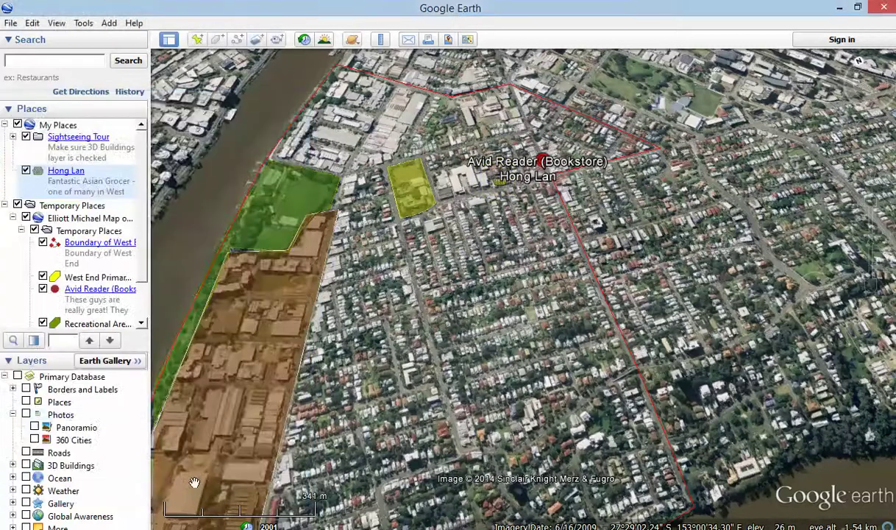
click(503, 185)
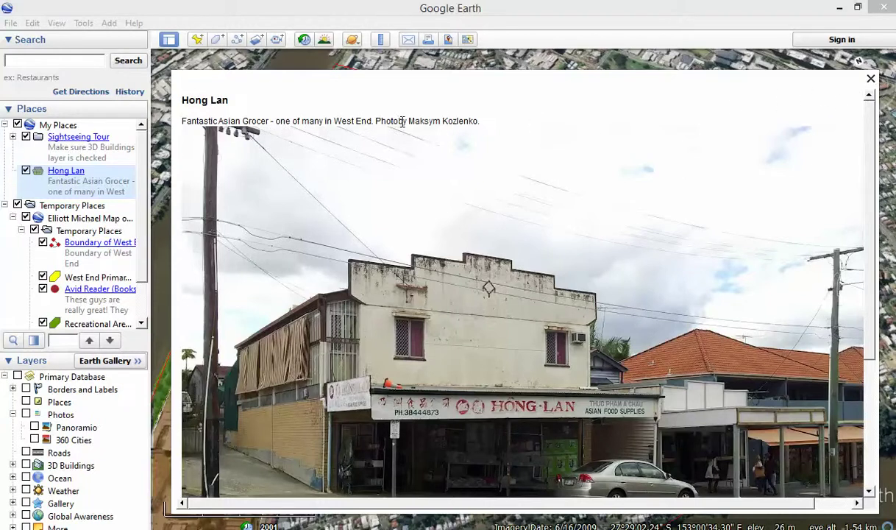
click(870, 78)
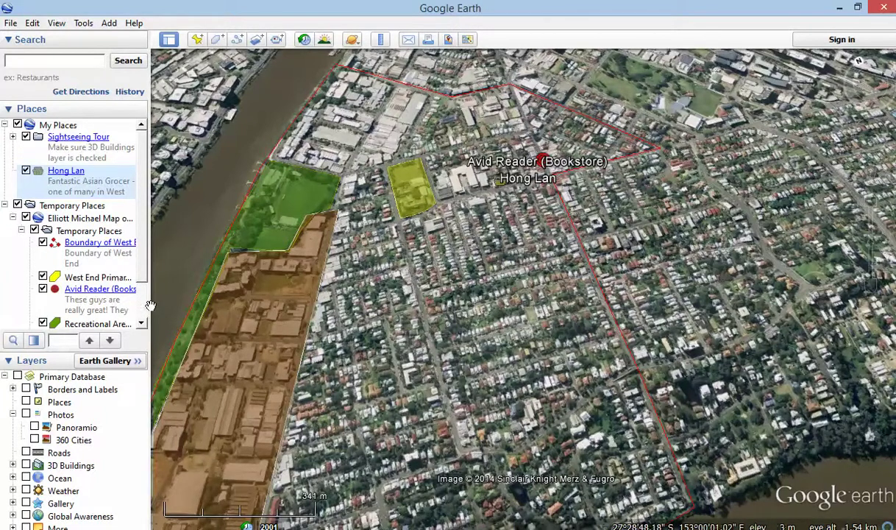
Enlarge the Places panel and move Hong Lan into the West End KMZ's Temporary Places folder.
drag(153, 303, 203, 304)
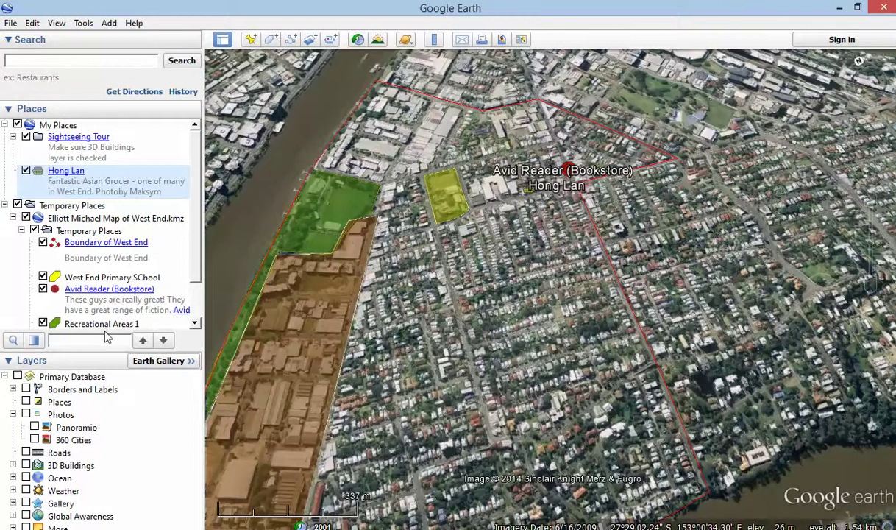
drag(97, 350, 92, 465)
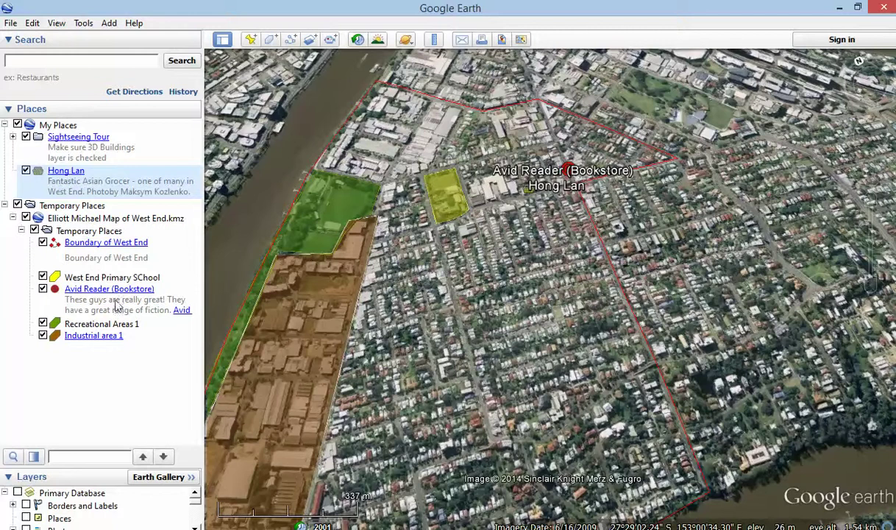
click(94, 219)
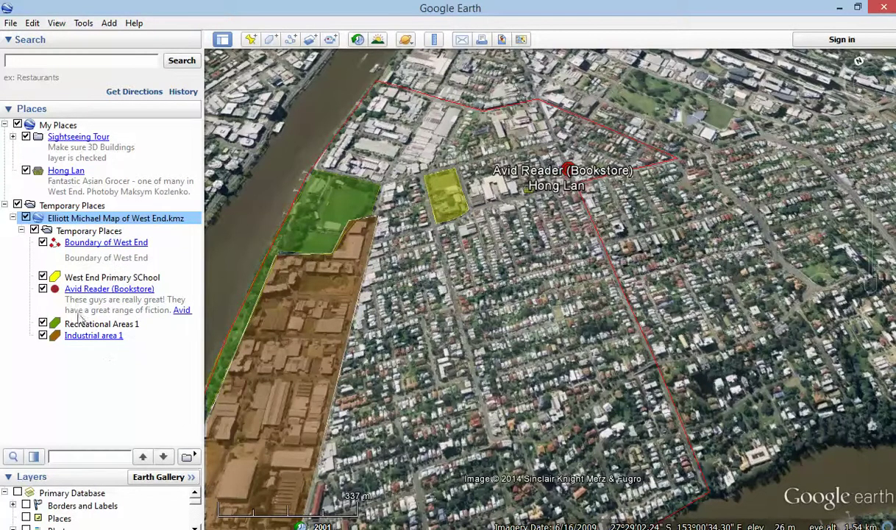
drag(104, 178, 129, 229)
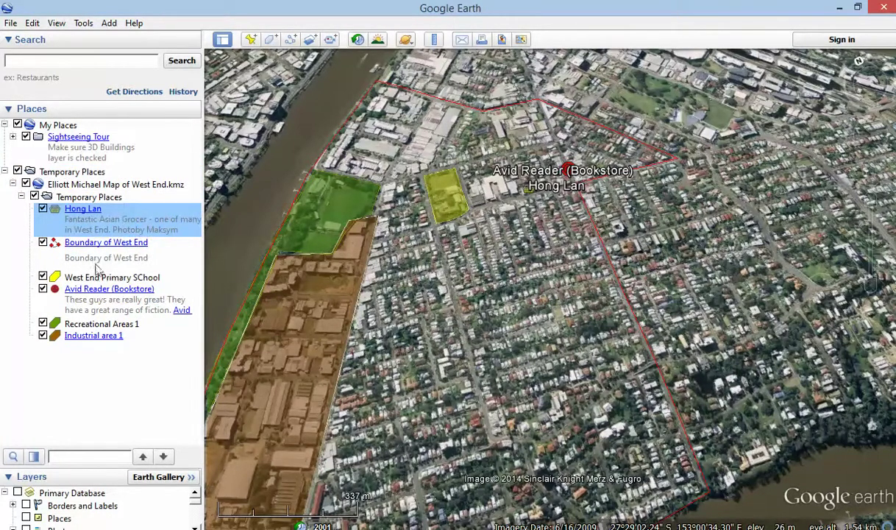
Move Avid Reader (Bookstore) beneath Hong Lan, then open Hong Lan's info from its map marker.
click(121, 309)
drag(121, 308, 124, 346)
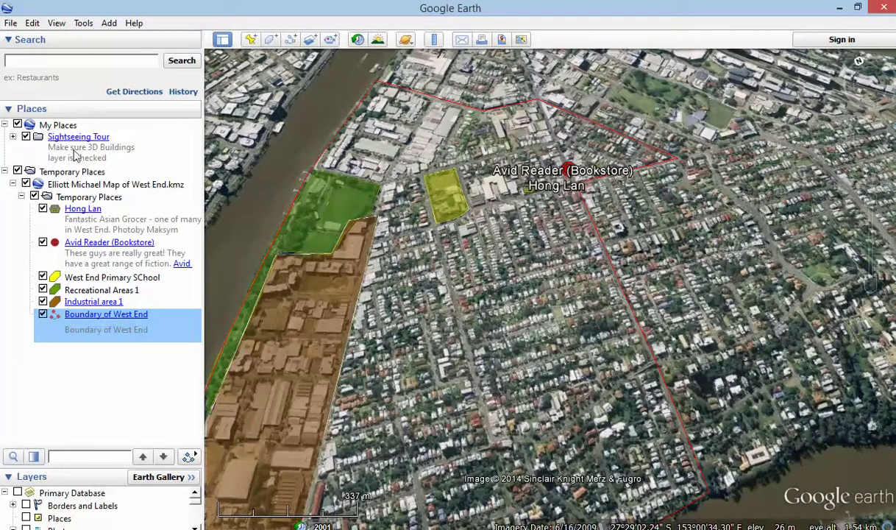
mouse_move(109, 147)
mouse_down()
mouse_move(120, 147)
mouse_move(118, 217)
mouse_move(120, 147)
mouse_up()
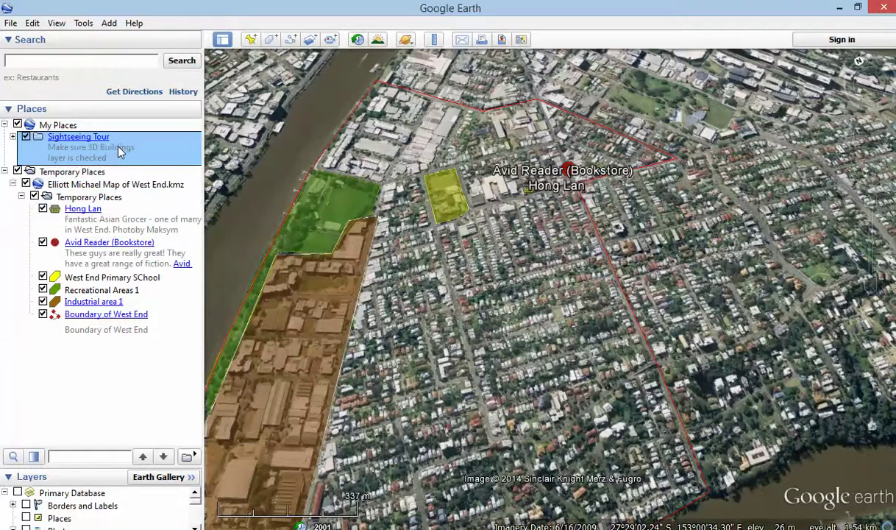
click(109, 184)
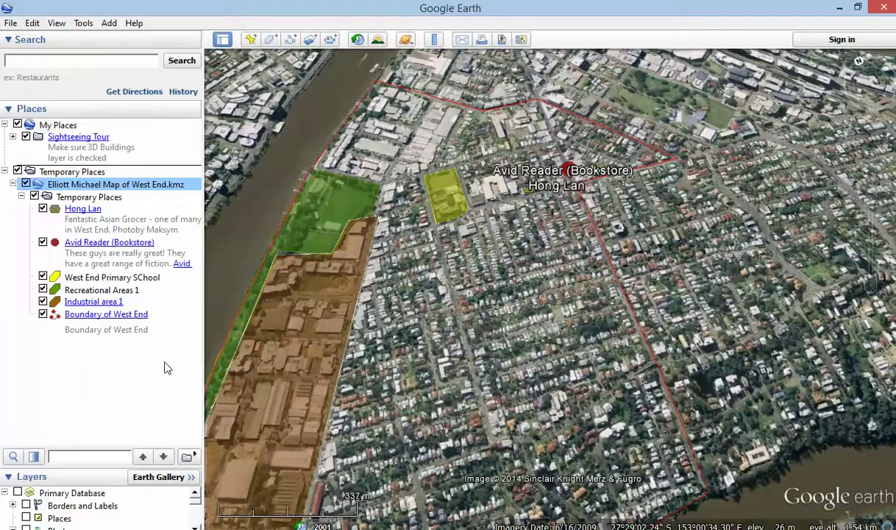
click(536, 188)
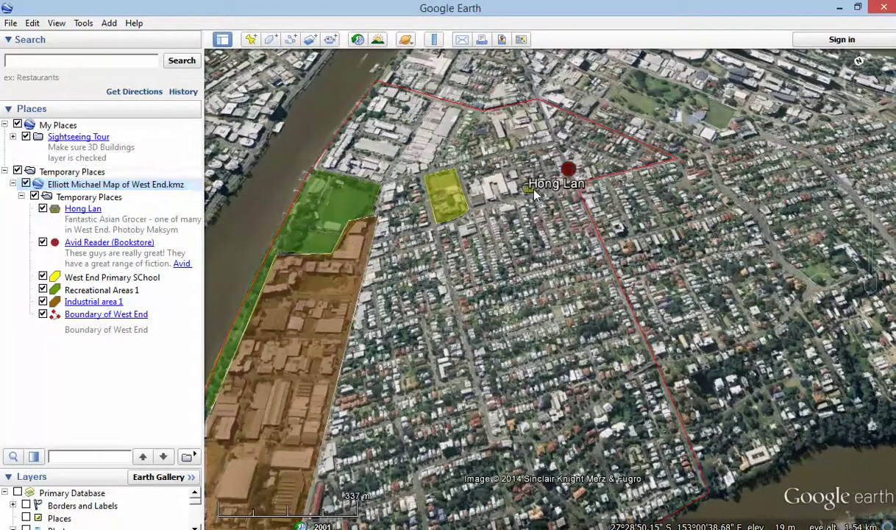